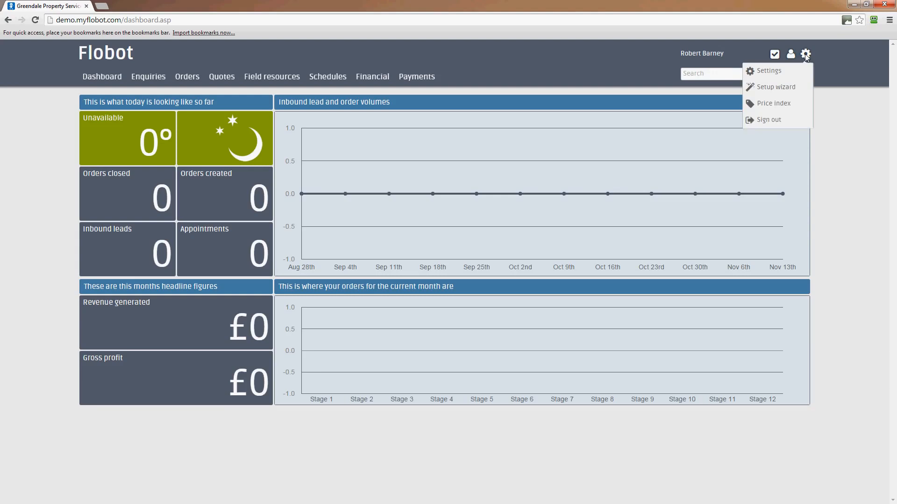
Launch the Flobot setup wizard from the gear menu on the dashboard
{"action": "left_click", "coordinate": [765, 90]}
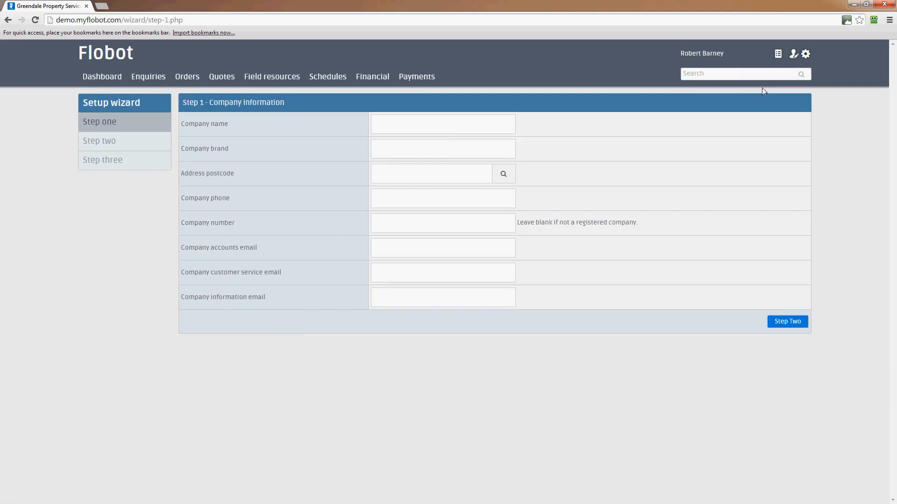
Enter company name The New Gardening Company Ltd, brand The New Gardening Company, and the company postcode
{"action": "left_click", "coordinate": [441, 125]}
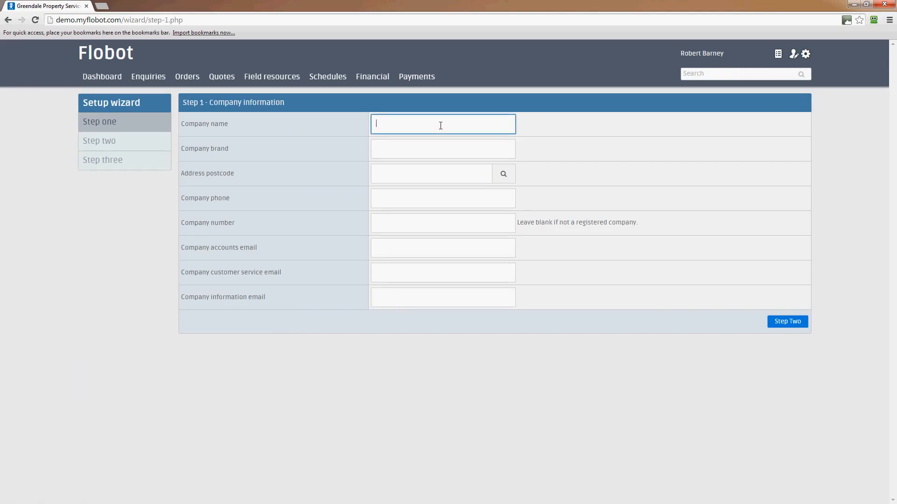
{"action": "type", "text": "The New Gardening Company Ltd"}
{"action": "left_click", "coordinate": [434, 146]}
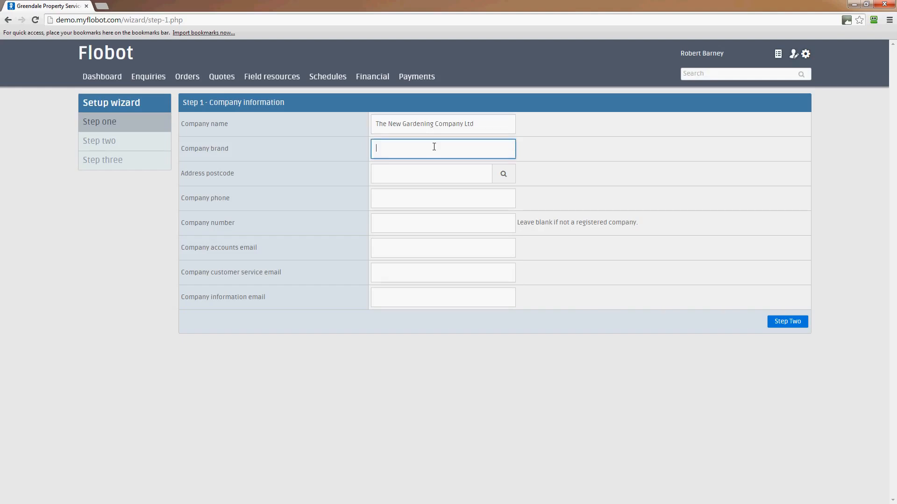
{"action": "type", "text": "The New Gardening Company"}
{"action": "left_click", "coordinate": [437, 174]}
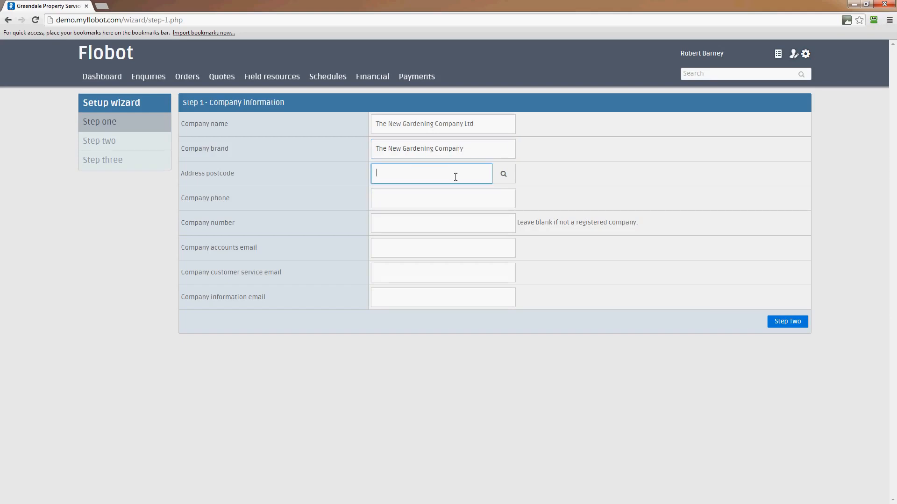
{"action": "type", "text": "SW16 5RU"}
Look up the postcode and select the company's street address from the matches
{"action": "left_click", "coordinate": [508, 178]}
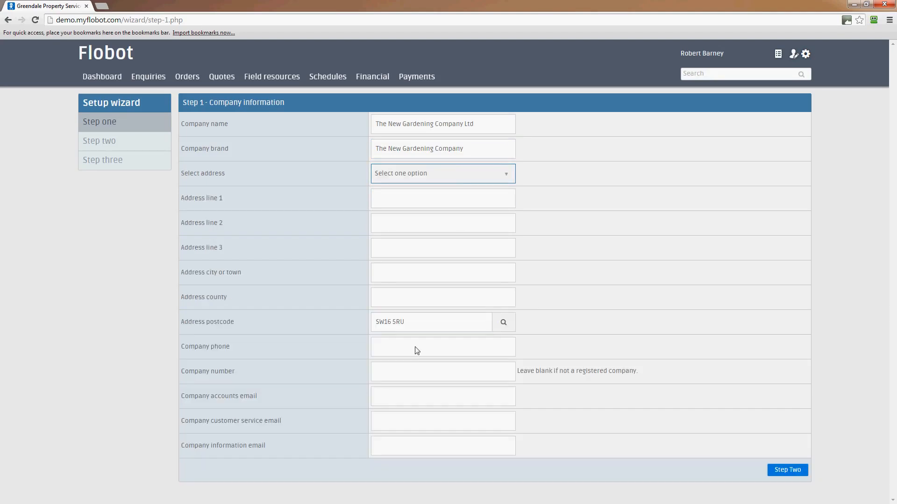
{"action": "left_click", "coordinate": [424, 180]}
{"action": "left_click", "coordinate": [439, 231]}
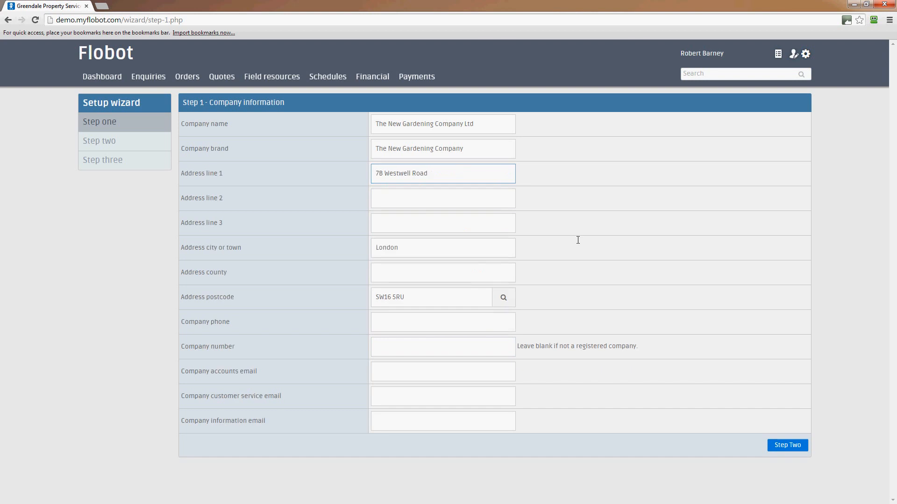
Fill in the company phone, company number and the accounts e-mail address
{"action": "left_click", "coordinate": [397, 322]}
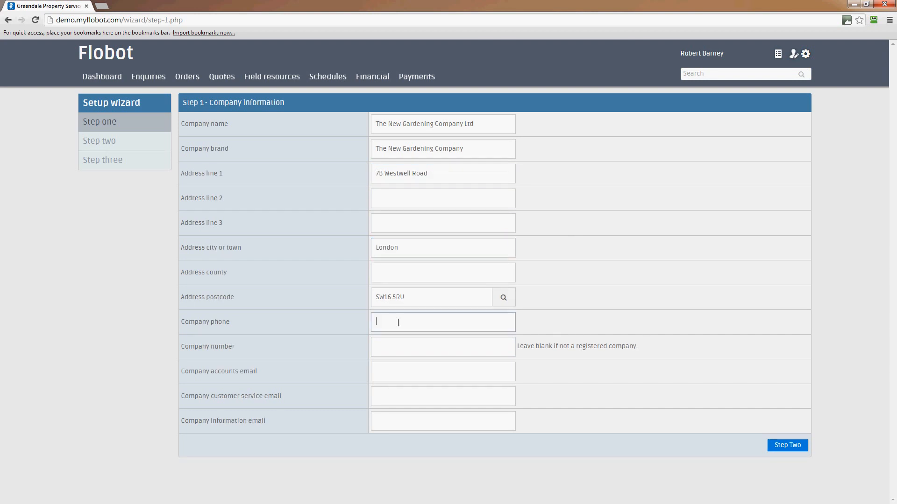
{"action": "type", "text": "0124564"}
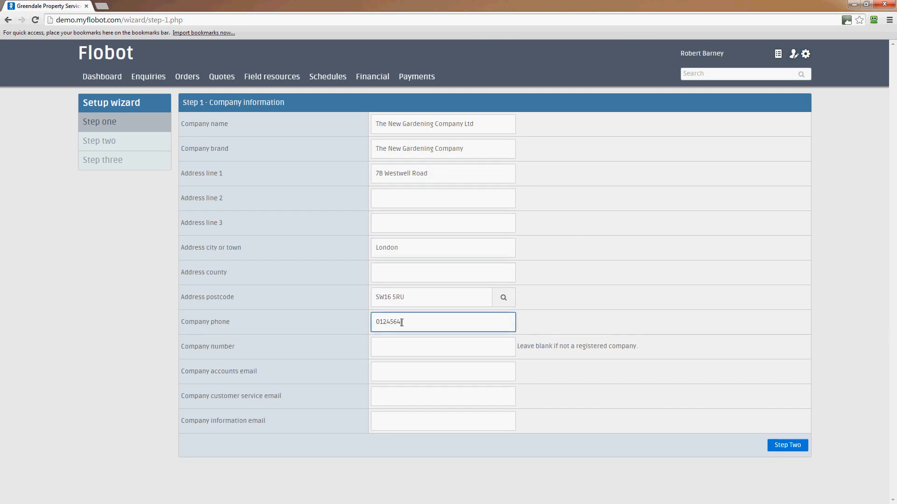
{"action": "left_click", "coordinate": [402, 346]}
{"action": "type", "text": "56464654"}
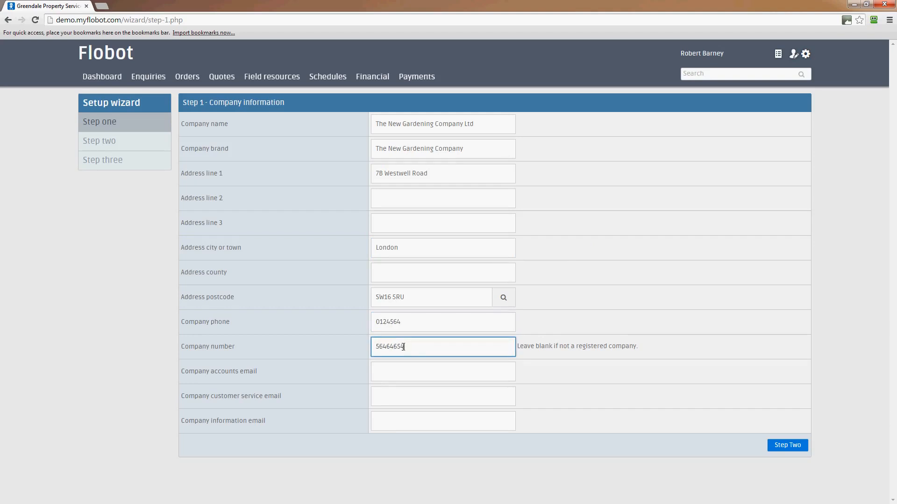
{"action": "left_click", "coordinate": [390, 370]}
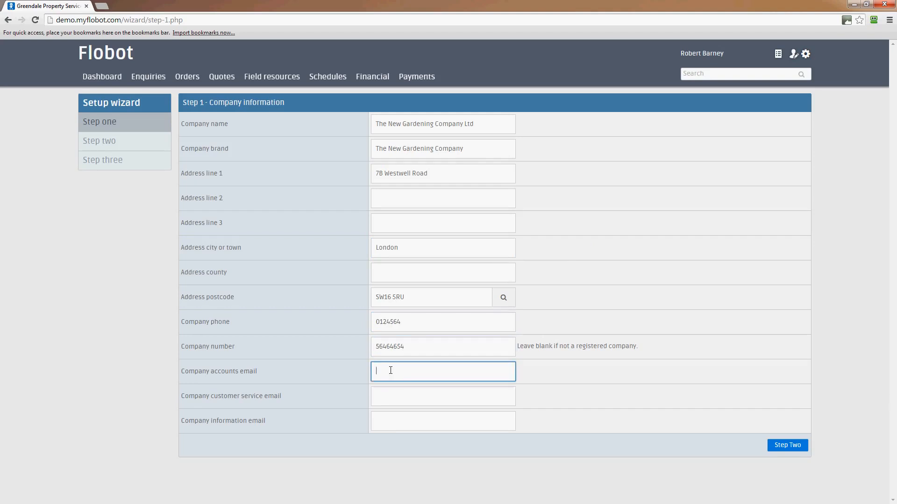
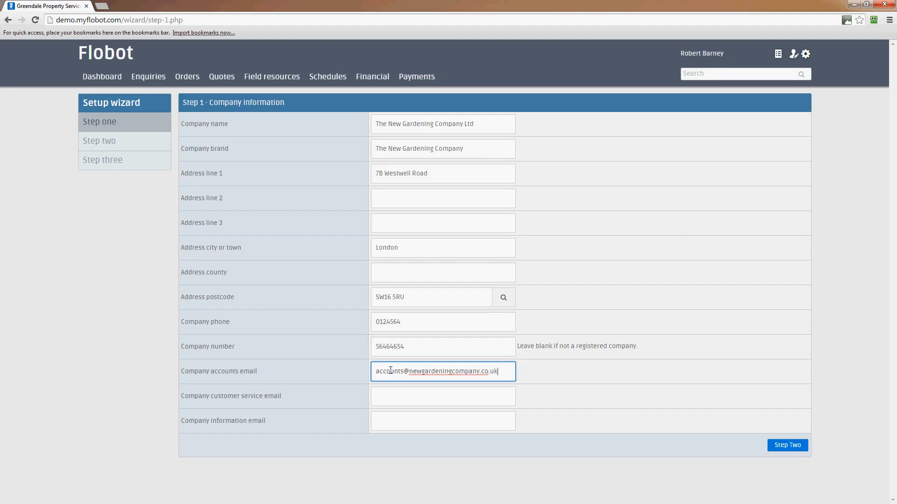
{"action": "left_click_drag", "start_coordinate": [507, 373], "coordinate": [328, 372]}
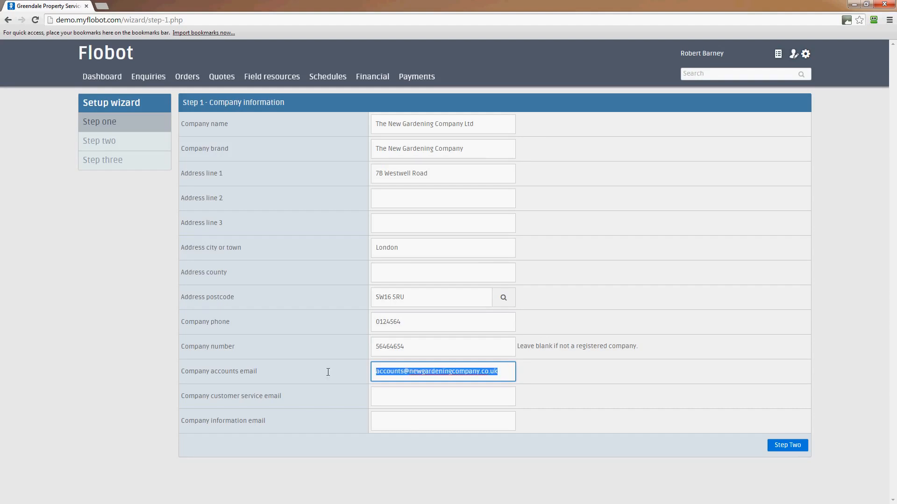
Save Step 1 and look over the Step 2 System settings defaults
{"action": "left_click", "coordinate": [792, 446]}
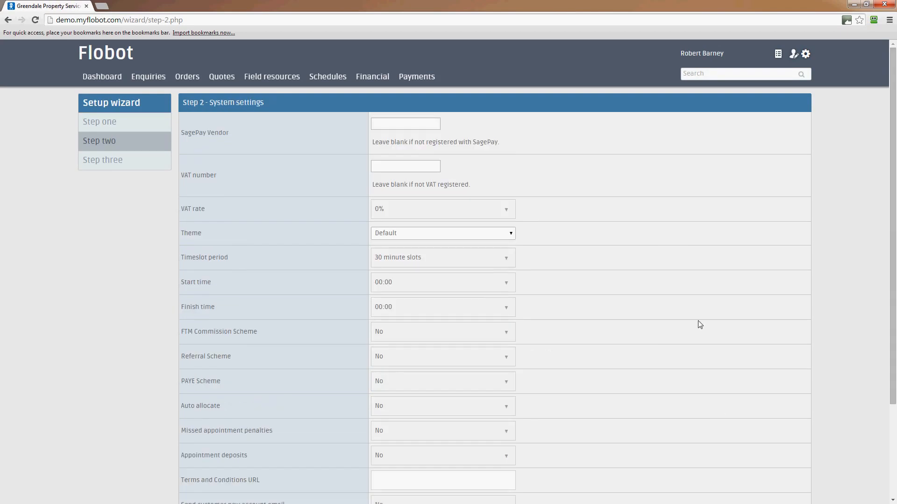
{"action": "scroll", "coordinate": [699, 324], "scroll_direction": "down", "scroll_amount": 3}
{"action": "scroll", "coordinate": [699, 324], "scroll_direction": "up", "scroll_amount": 2}
{"action": "scroll", "coordinate": [700, 324], "scroll_direction": "up", "scroll_amount": 1}
{"action": "scroll", "coordinate": [700, 324], "scroll_direction": "down", "scroll_amount": 2}
{"action": "scroll", "coordinate": [700, 324], "scroll_direction": "up", "scroll_amount": 2}
{"action": "scroll", "coordinate": [699, 325], "scroll_direction": "down", "scroll_amount": 2}
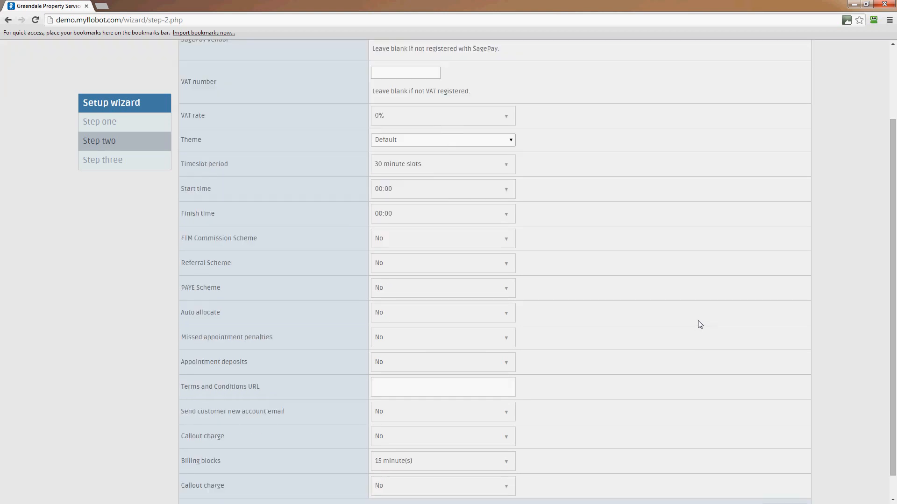
{"action": "scroll", "coordinate": [700, 324], "scroll_direction": "up", "scroll_amount": 2}
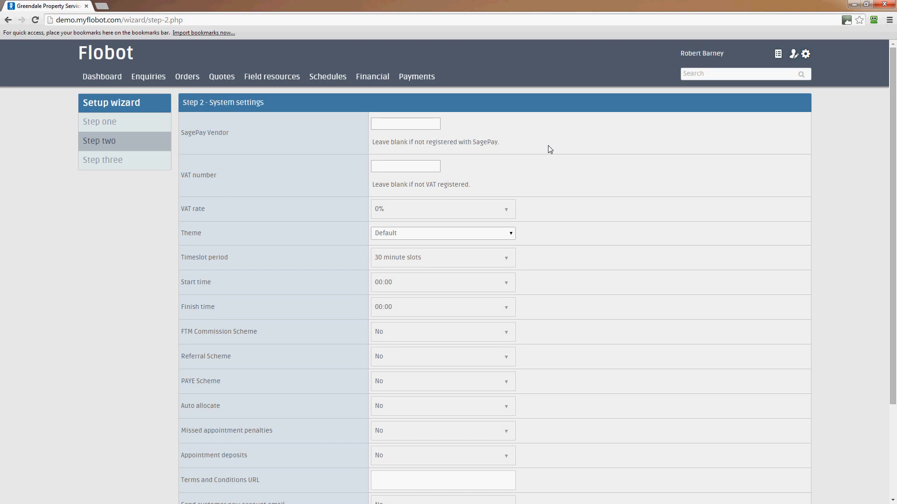
Set the timeslot period to 2 hour slots
{"action": "left_click", "coordinate": [409, 163]}
{"action": "left_click_drag", "start_coordinate": [201, 255], "coordinate": [265, 256]}
{"action": "left_click", "coordinate": [568, 261]}
{"action": "left_click", "coordinate": [507, 260]}
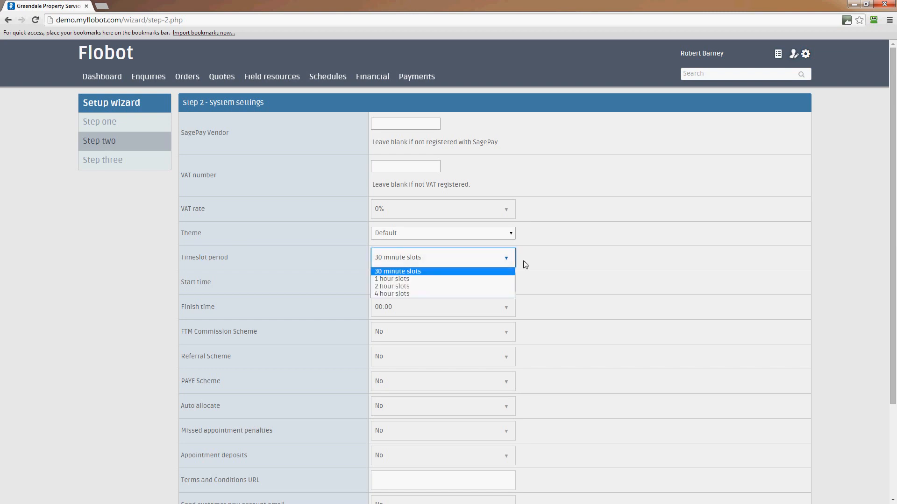
{"action": "key", "text": "Down"}
{"action": "key", "text": "Return"}
{"action": "left_click", "coordinate": [508, 259]}
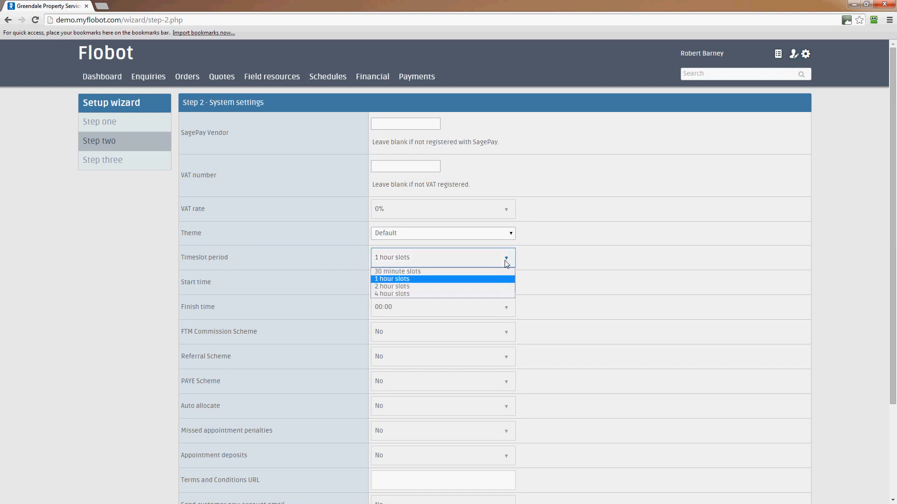
{"action": "left_click", "coordinate": [481, 288]}
{"action": "left_click", "coordinate": [641, 238]}
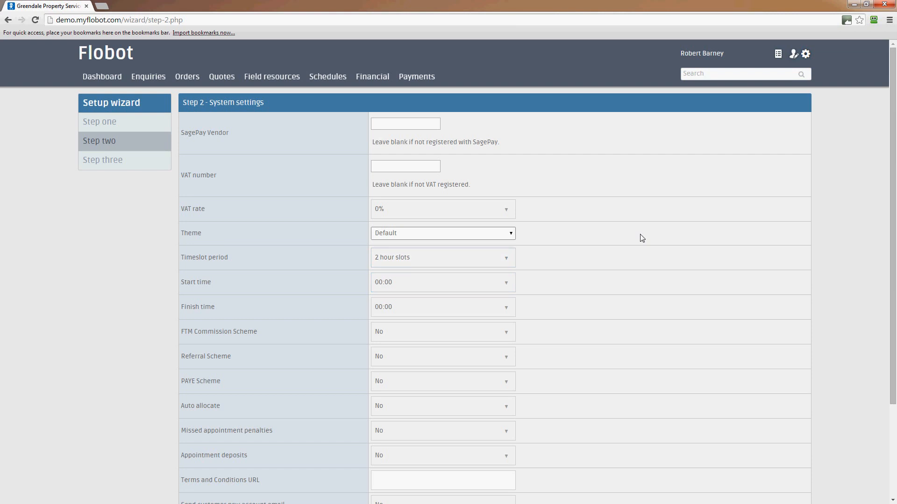
{"action": "left_click", "coordinate": [510, 234]}
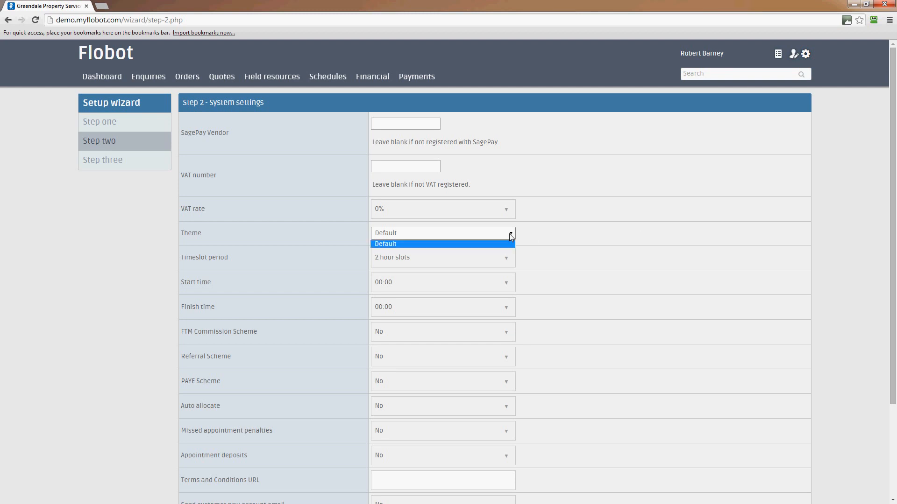
{"action": "left_click", "coordinate": [507, 261]}
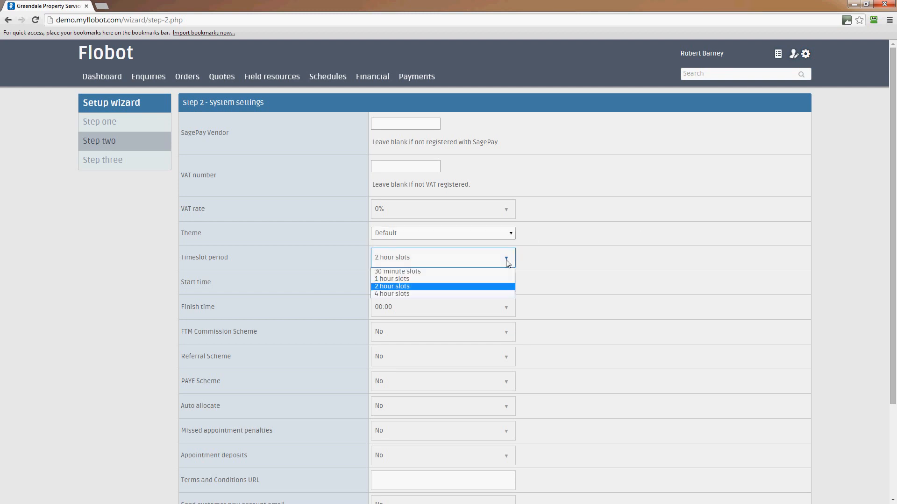
{"action": "left_click", "coordinate": [462, 287]}
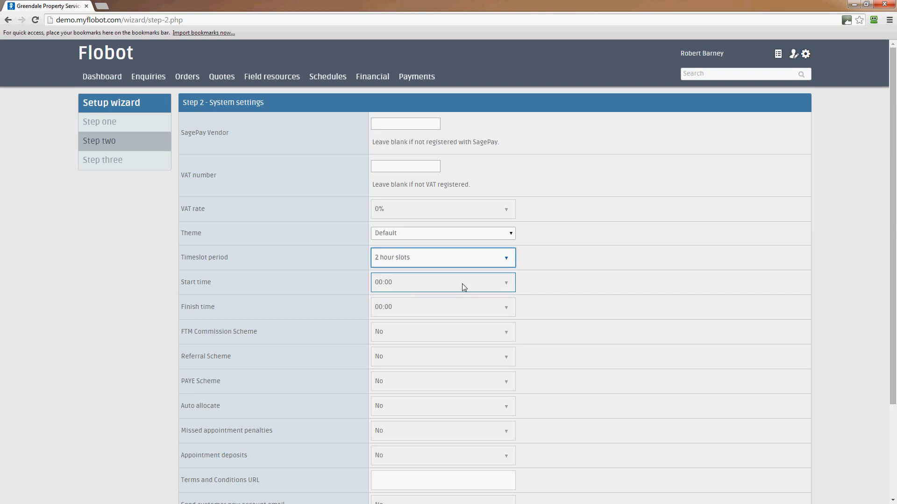
{"action": "left_click", "coordinate": [579, 263]}
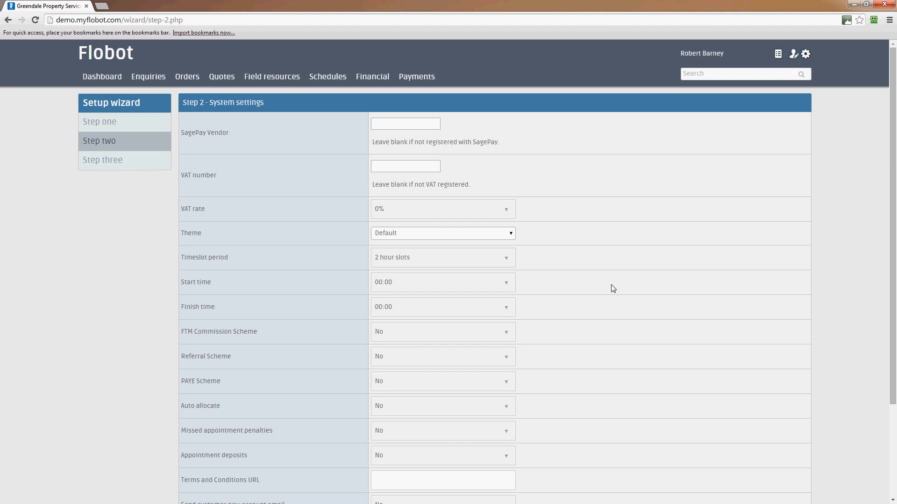
Set the start time to 08:00 and the finish time to 20:00
{"action": "scroll", "coordinate": [613, 289], "scroll_direction": "down", "scroll_amount": 1}
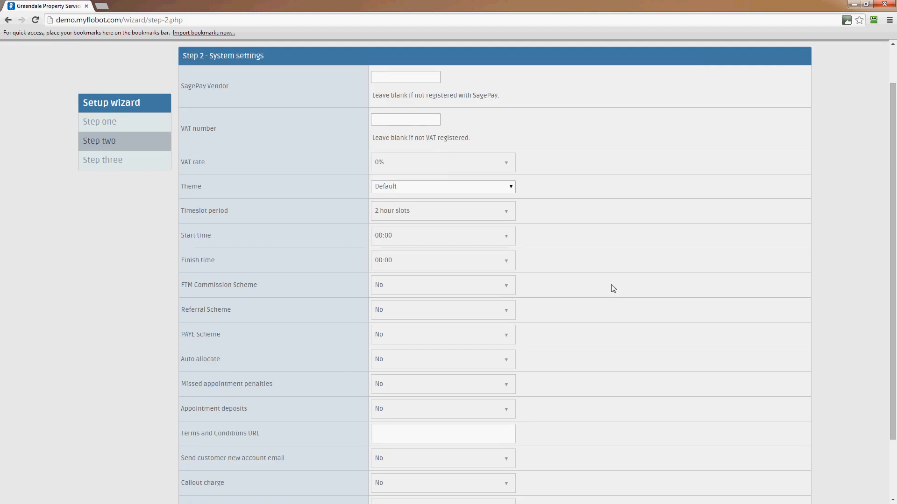
{"action": "scroll", "coordinate": [613, 289], "scroll_direction": "up", "scroll_amount": 1}
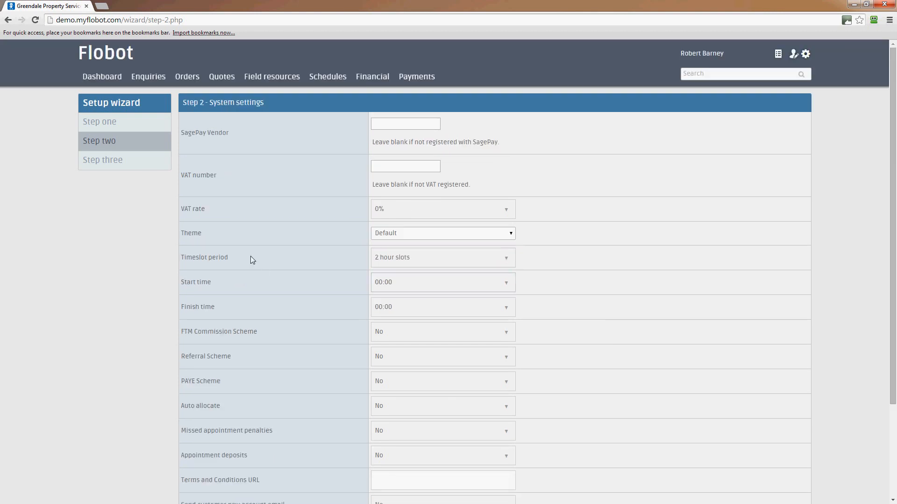
{"action": "left_click", "coordinate": [467, 285]}
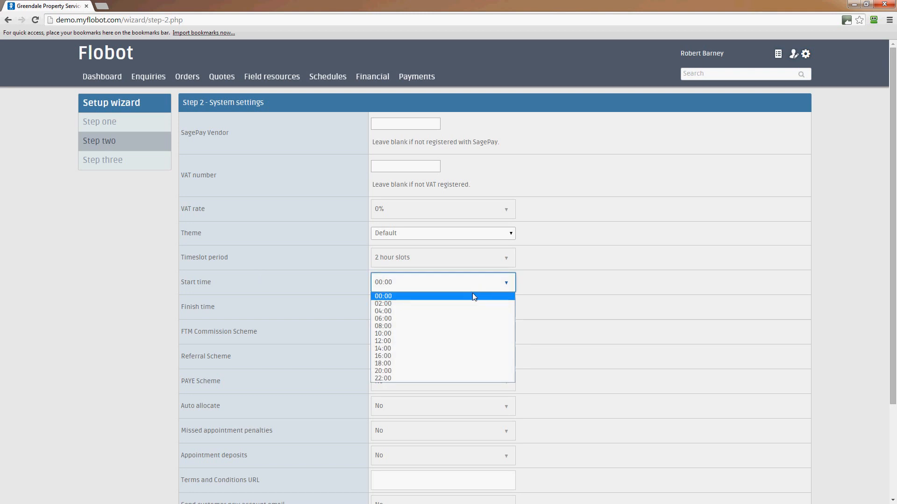
{"action": "left_click", "coordinate": [460, 327]}
{"action": "left_click", "coordinate": [451, 308]}
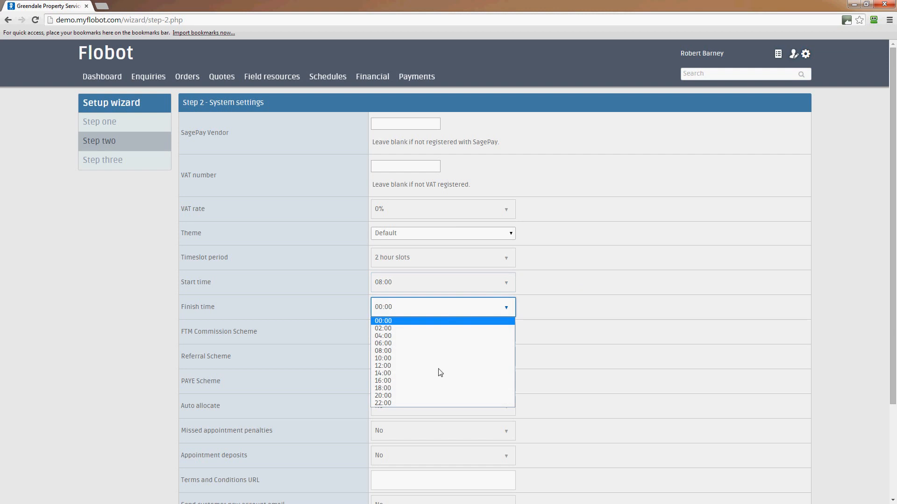
{"action": "left_click", "coordinate": [438, 395]}
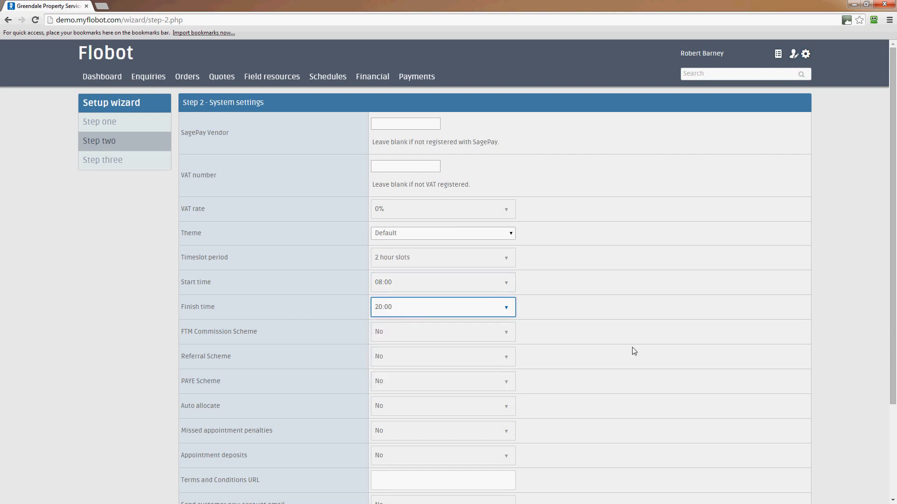
Leave the FTM Commission Scheme set to No
{"action": "scroll", "coordinate": [457, 265], "scroll_direction": "down", "scroll_amount": 2}
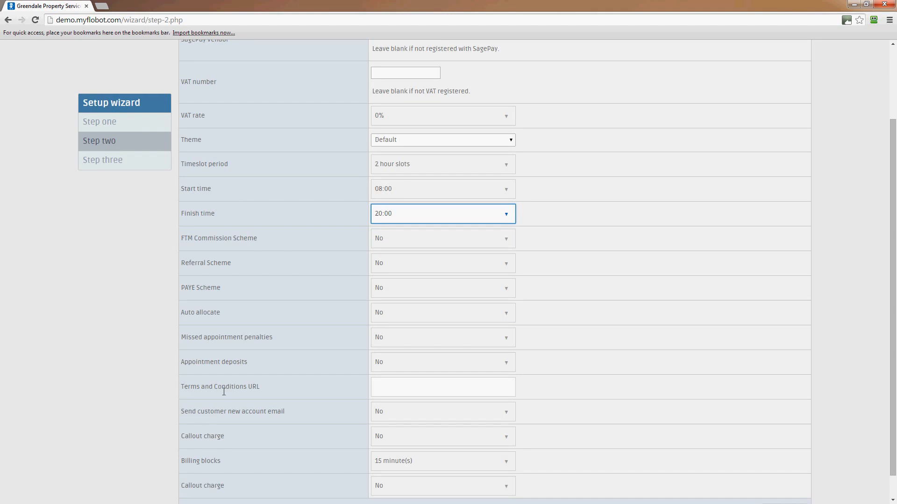
{"action": "scroll", "coordinate": [257, 411], "scroll_direction": "down", "scroll_amount": 1}
{"action": "scroll", "coordinate": [262, 413], "scroll_direction": "up", "scroll_amount": 1}
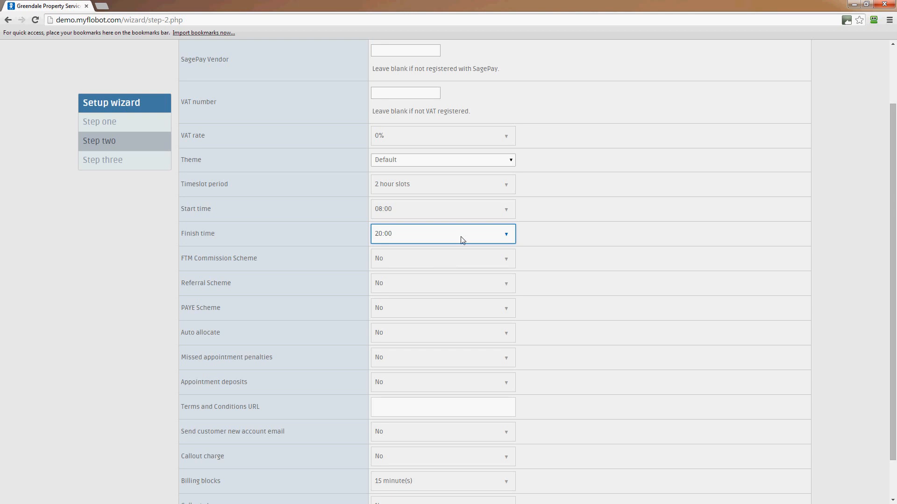
{"action": "left_click", "coordinate": [441, 261]}
{"action": "left_click", "coordinate": [484, 270]}
{"action": "left_click", "coordinate": [611, 258]}
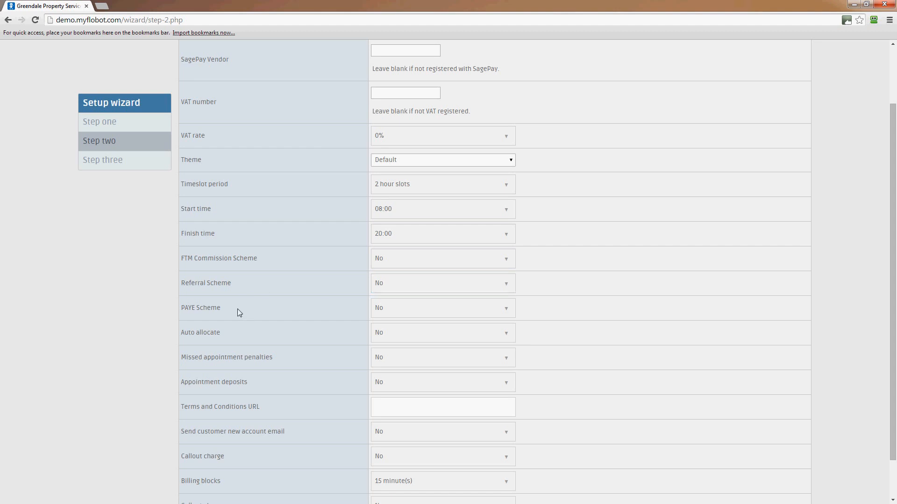
{"action": "left_click", "coordinate": [426, 310]}
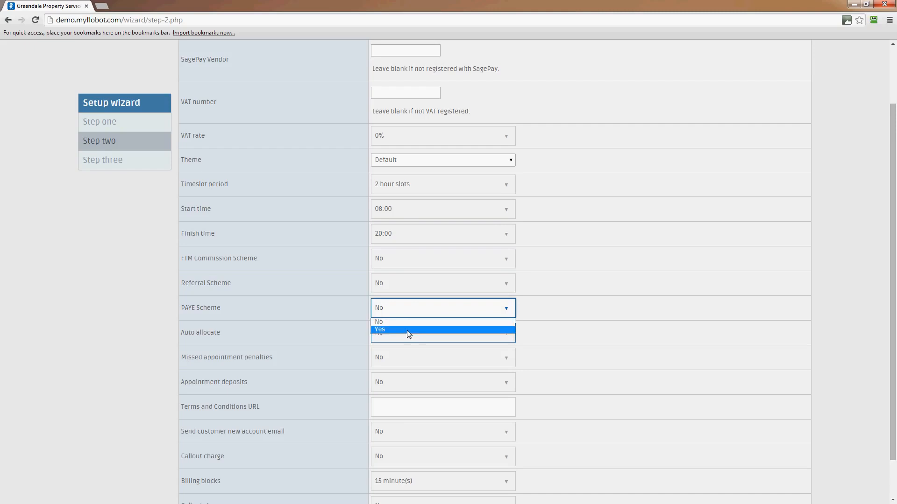
{"action": "left_click", "coordinate": [324, 320]}
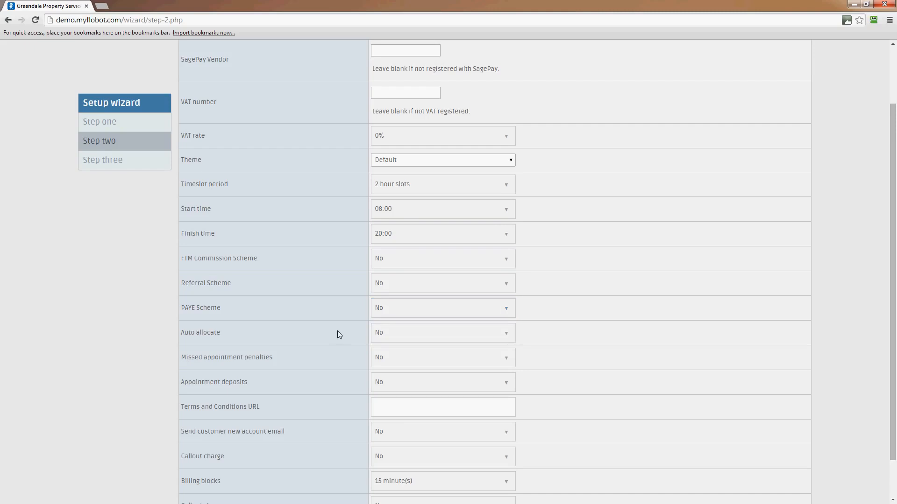
{"action": "scroll", "coordinate": [327, 334], "scroll_direction": "down", "scroll_amount": 1}
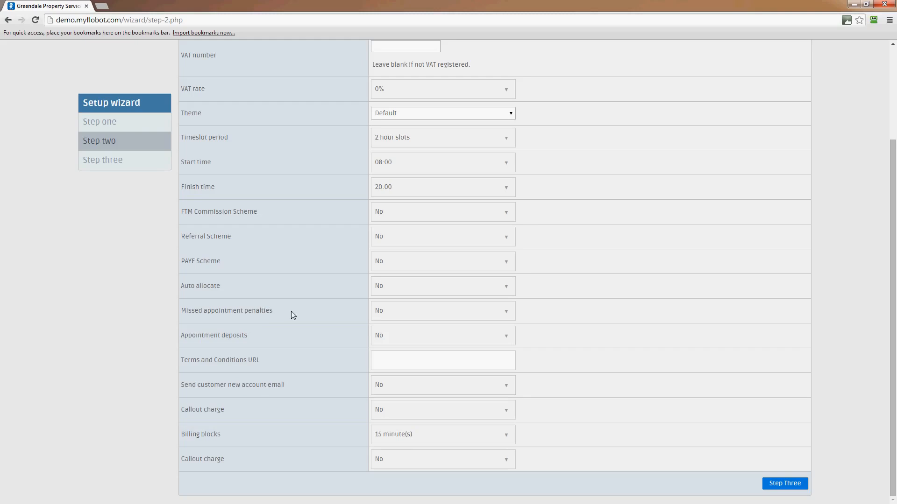
{"action": "left_click", "coordinate": [416, 312]}
{"action": "left_click", "coordinate": [411, 332]}
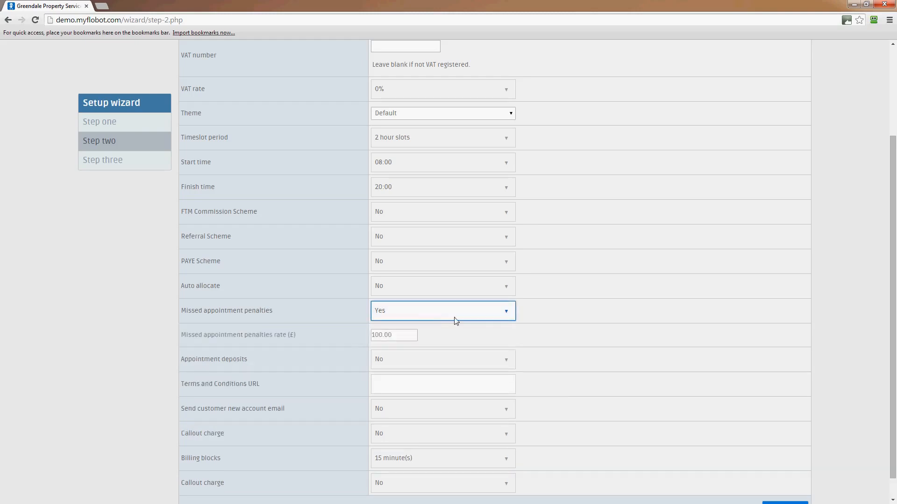
{"action": "left_click_drag", "start_coordinate": [398, 337], "coordinate": [354, 340]}
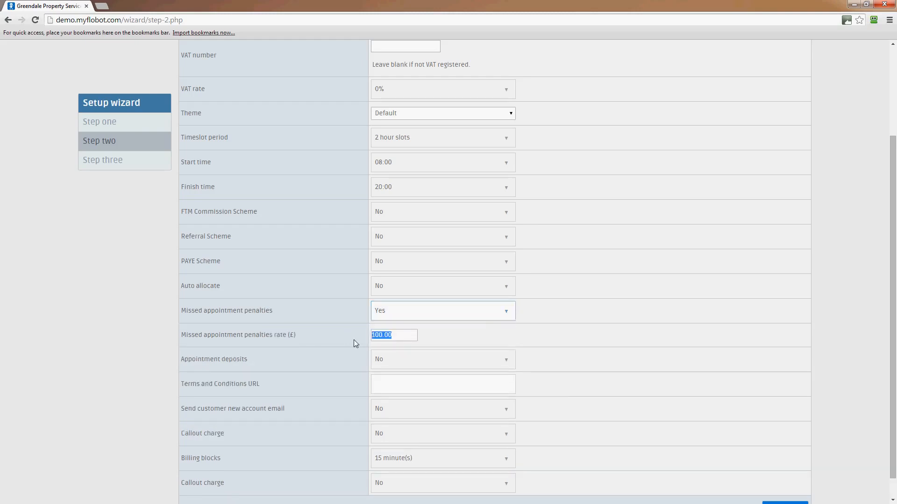
{"action": "left_click", "coordinate": [500, 311]}
{"action": "left_click", "coordinate": [417, 325]}
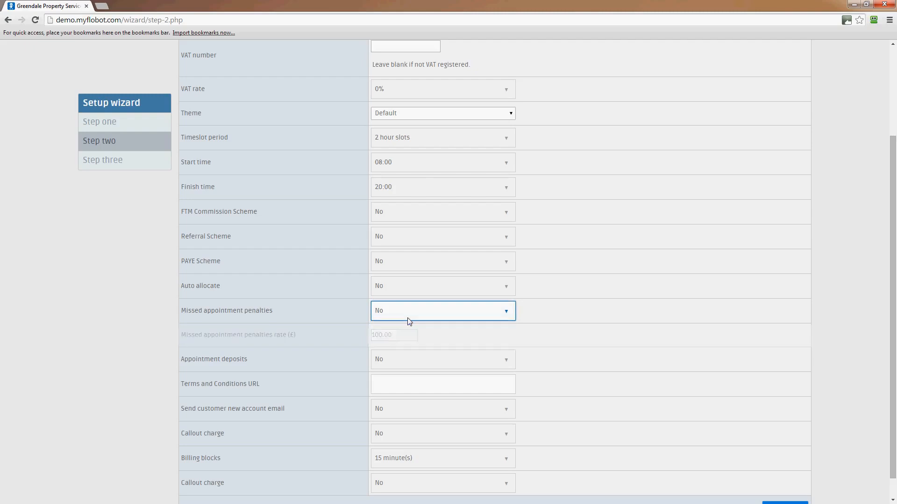
{"action": "left_click", "coordinate": [407, 318]}
{"action": "left_click", "coordinate": [507, 312]}
{"action": "left_click", "coordinate": [240, 343]}
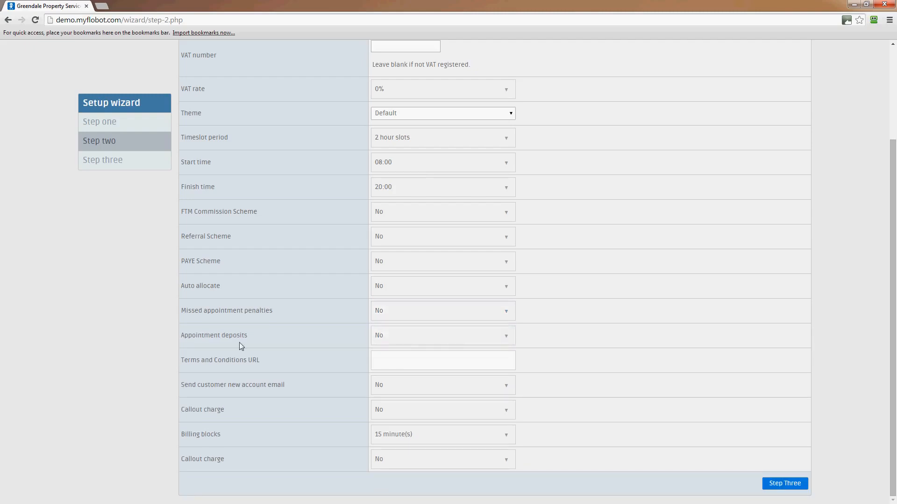
{"action": "left_click", "coordinate": [454, 337]}
{"action": "left_click", "coordinate": [558, 337]}
{"action": "left_click", "coordinate": [551, 338]}
Enter gardeningcompany.co.uk/terms.html as the Terms and Conditions URL
{"action": "left_click", "coordinate": [418, 362]}
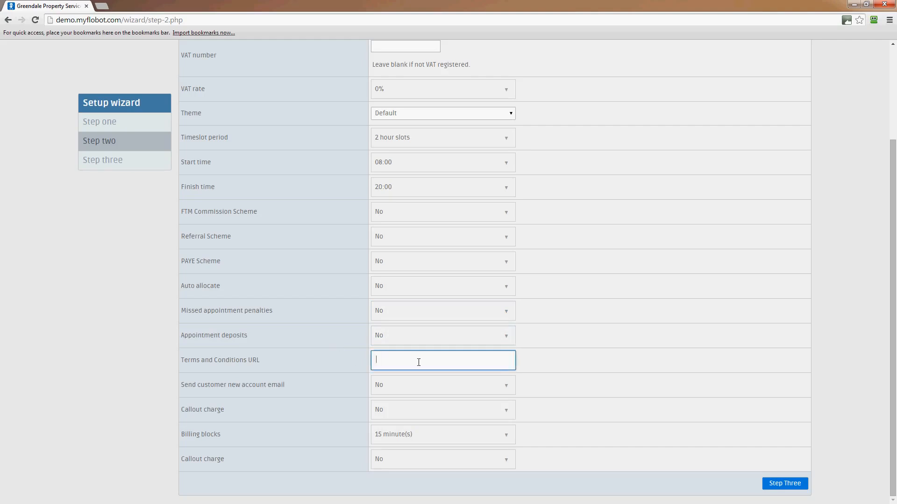
{"action": "type", "text": "gardening"}
{"action": "type", "text": "company.co.uk/terms.html"}
{"action": "left_click", "coordinate": [465, 410]}
{"action": "left_click", "coordinate": [399, 431]}
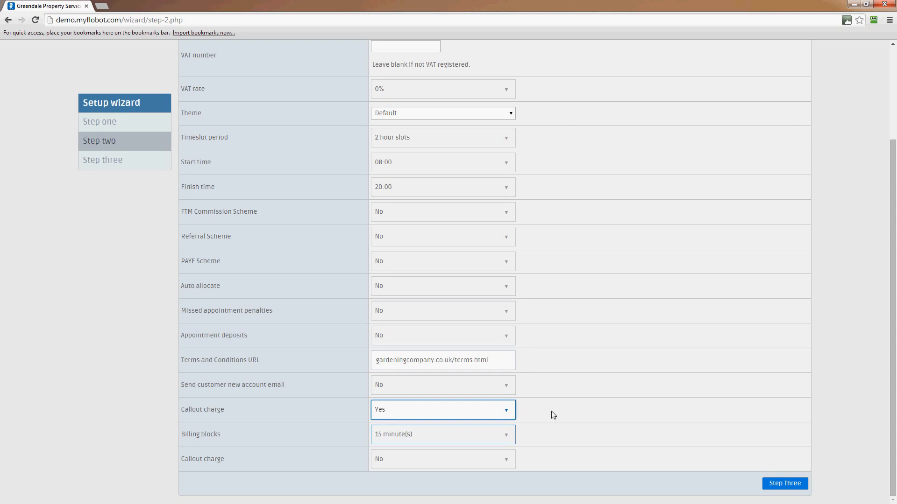
{"action": "left_click", "coordinate": [488, 412]}
{"action": "left_click", "coordinate": [472, 424]}
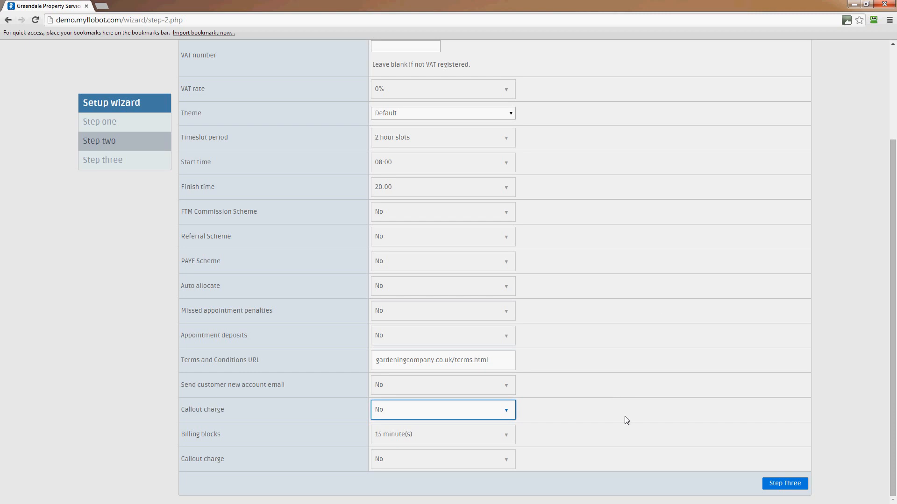
{"action": "left_click", "coordinate": [498, 432]}
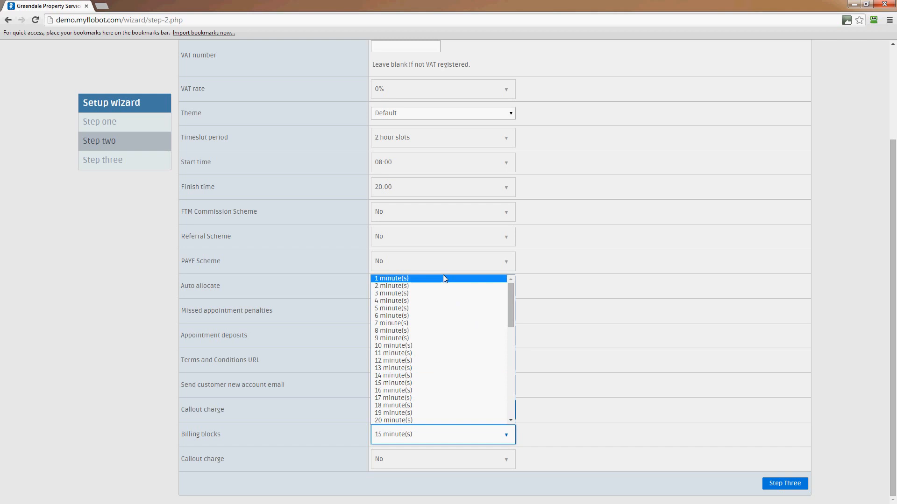
{"action": "mouse_move", "coordinate": [511, 309]}
{"action": "left_mouse_down"}
{"action": "mouse_move", "coordinate": [510, 417]}
{"action": "mouse_move", "coordinate": [514, 294]}
{"action": "left_mouse_up"}
{"action": "left_click", "coordinate": [724, 354]}
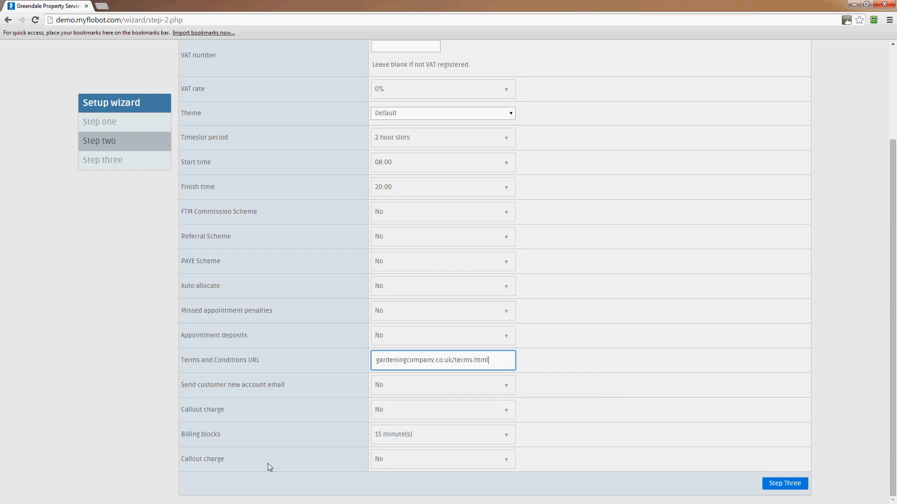
{"action": "left_click", "coordinate": [549, 450]}
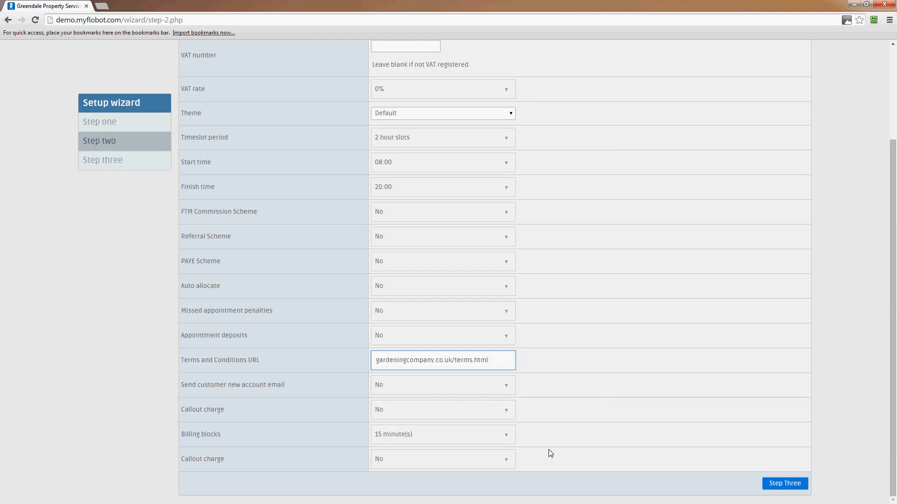
On Step 3, enter the user's forename, surname and e-mail address
{"action": "left_click", "coordinate": [777, 485]}
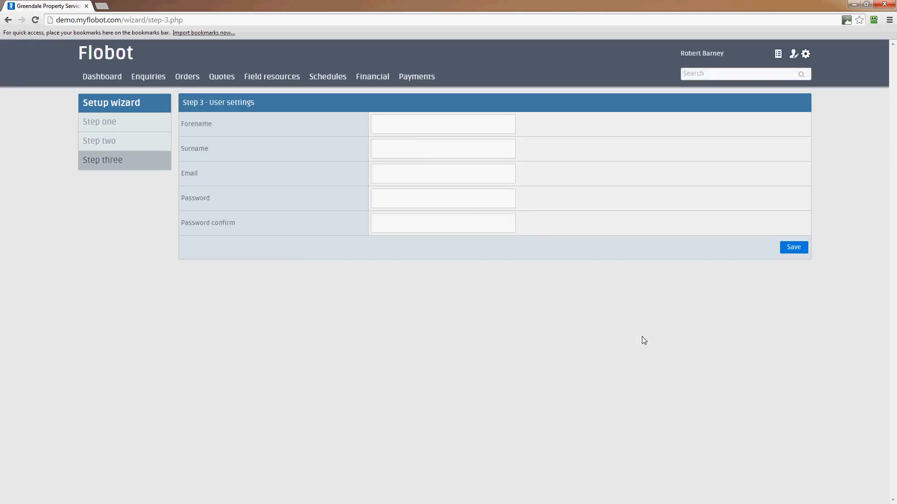
{"action": "left_click", "coordinate": [481, 220]}
{"action": "left_click", "coordinate": [397, 124]}
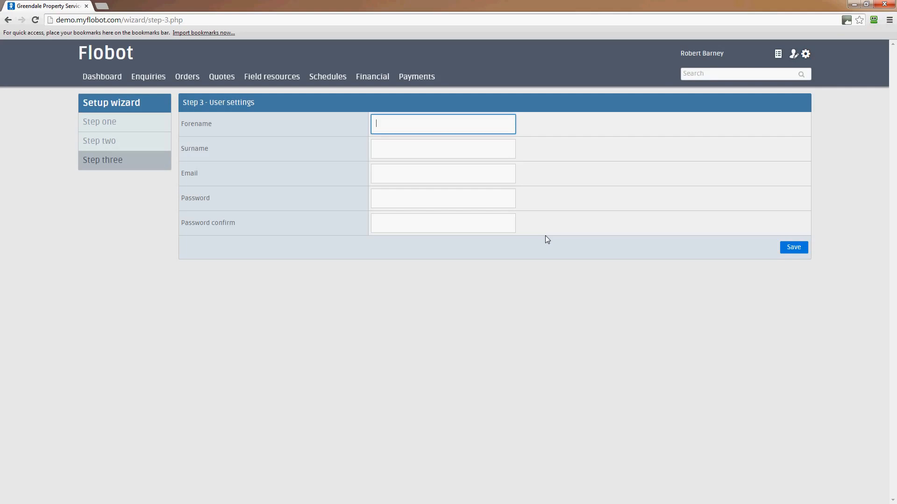
{"action": "left_click", "coordinate": [457, 146]}
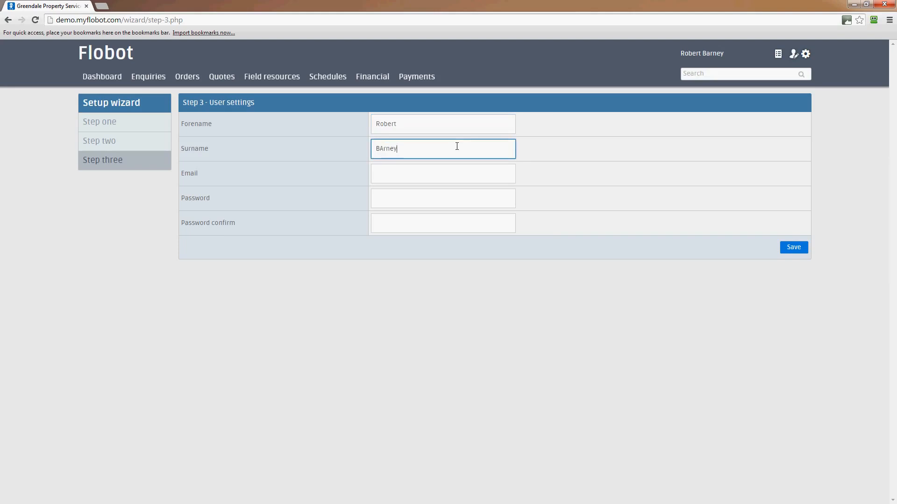
{"action": "left_click", "coordinate": [413, 167]}
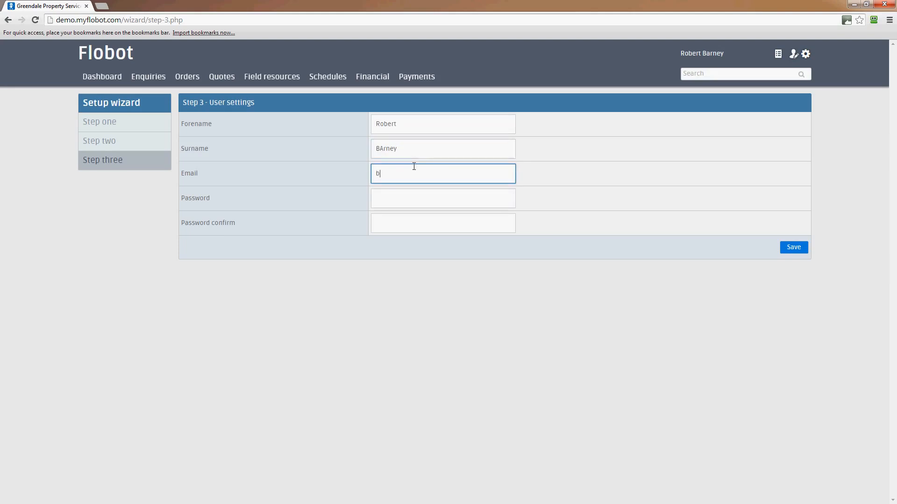
Set and confirm the account password, save, and decline RoboForm's save-login prompt
{"action": "left_click", "coordinate": [410, 197]}
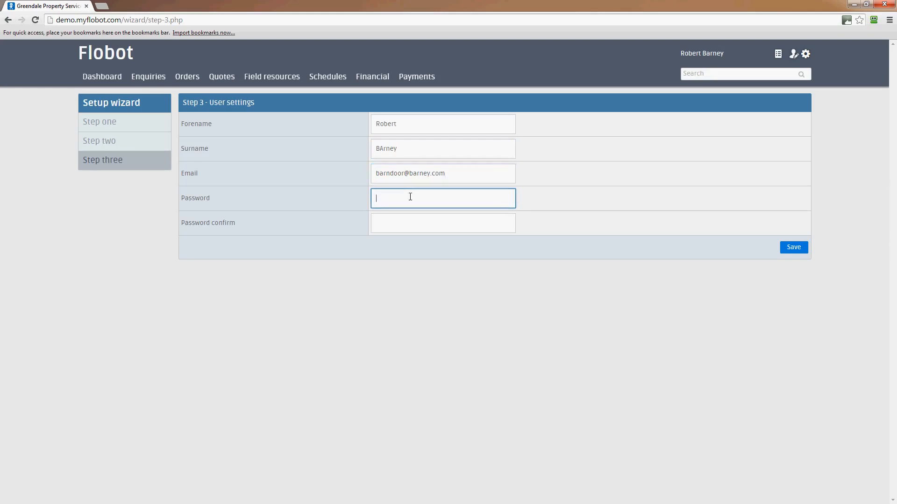
{"action": "type", "text": "••••••"}
{"action": "key", "text": "Tab"}
{"action": "type", "text": "•••••"}
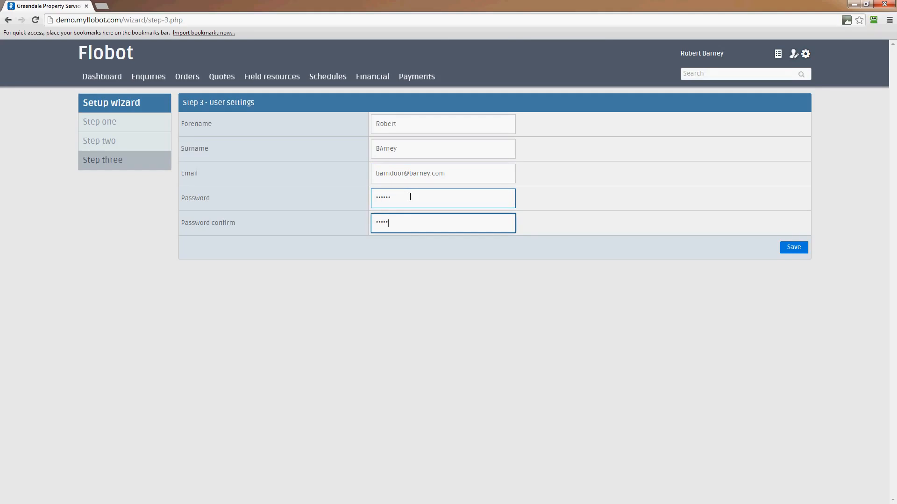
{"action": "left_click", "coordinate": [784, 249]}
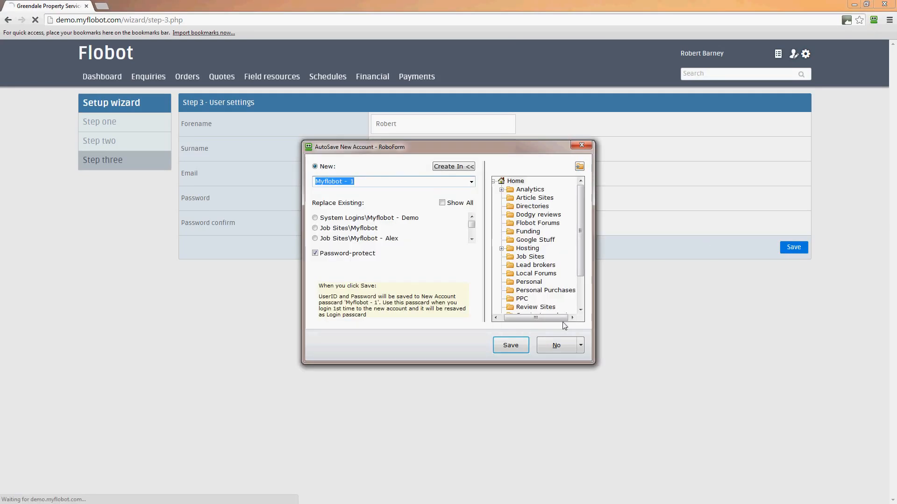
{"action": "left_click", "coordinate": [563, 349]}
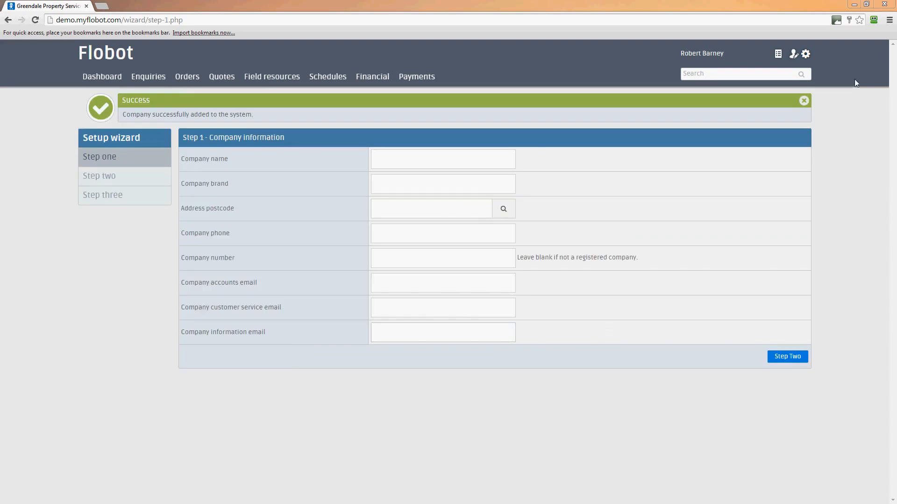